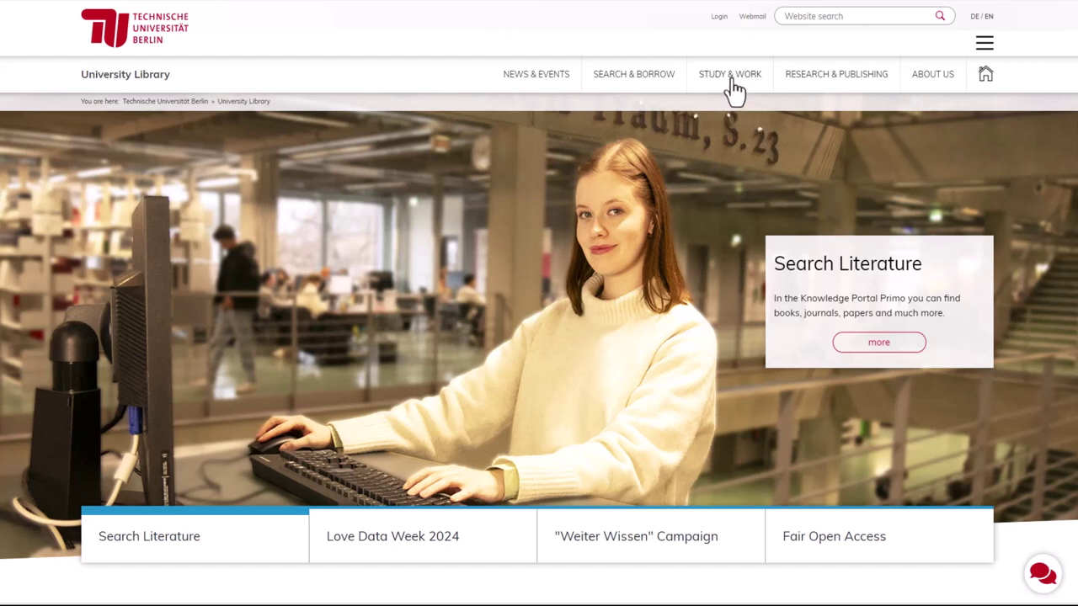
Step: Go to the Group Study Rooms page from the Study & Work menu
mouse_move(735, 86)
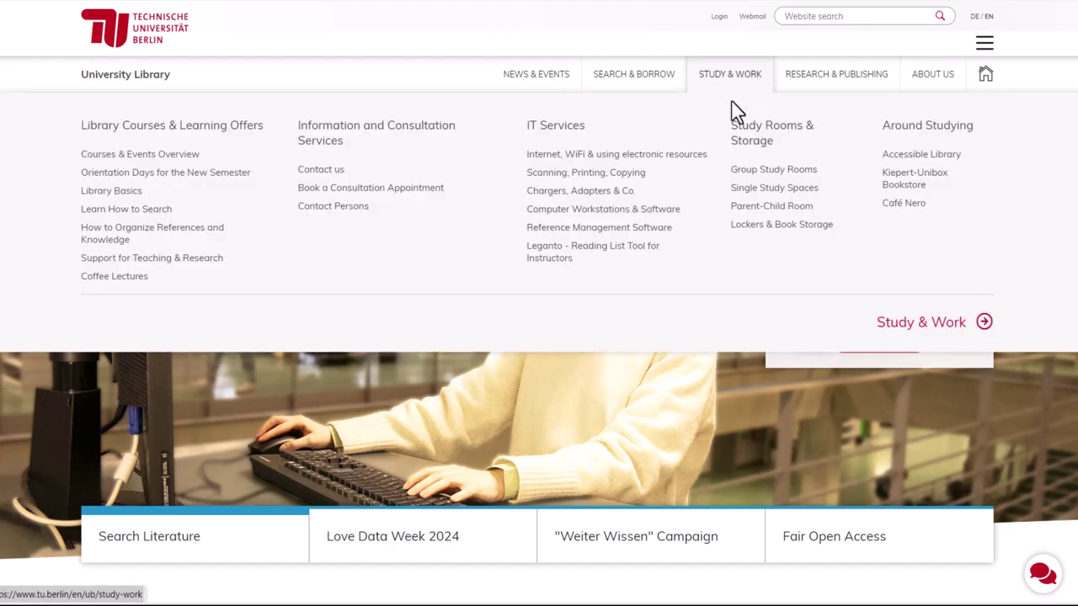
left_click(757, 172)
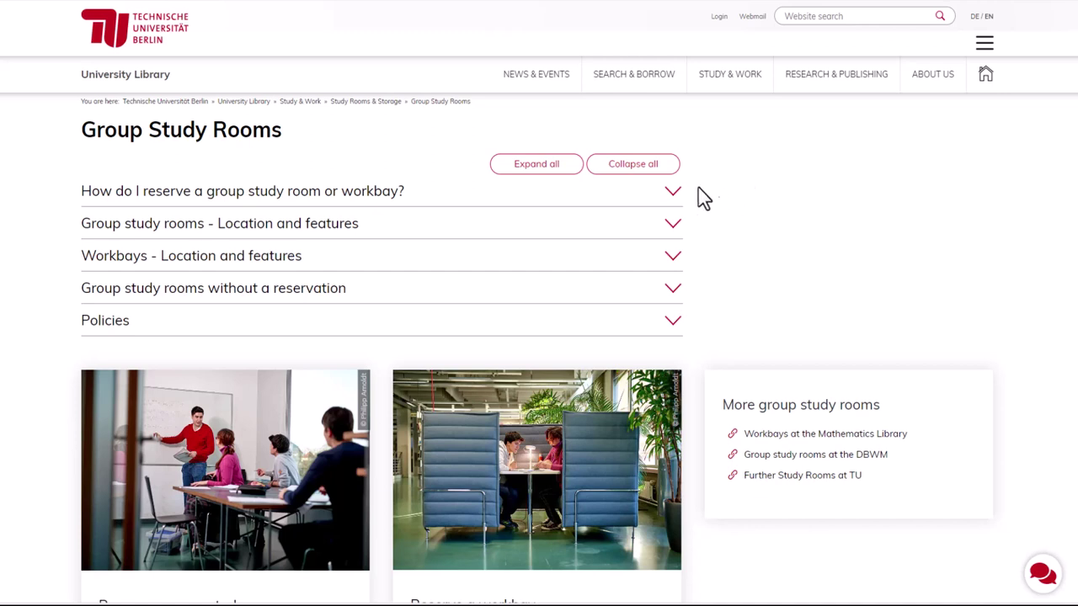
Step: Expand the group study rooms location and features and view room 212h's location map
left_click(348, 234)
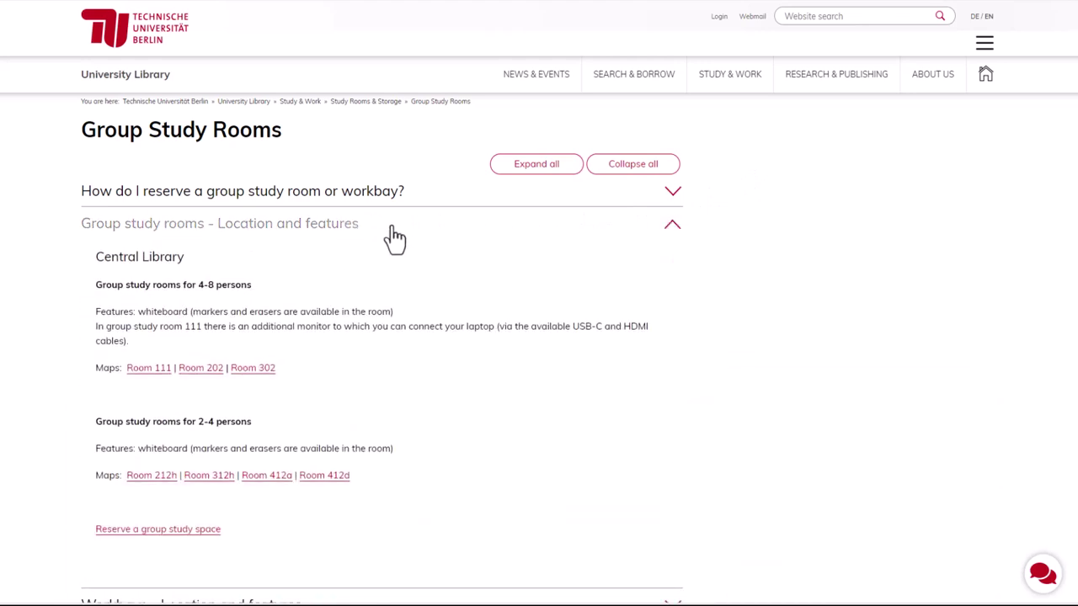
left_click(142, 485)
scroll(539, 337, "down", 5)
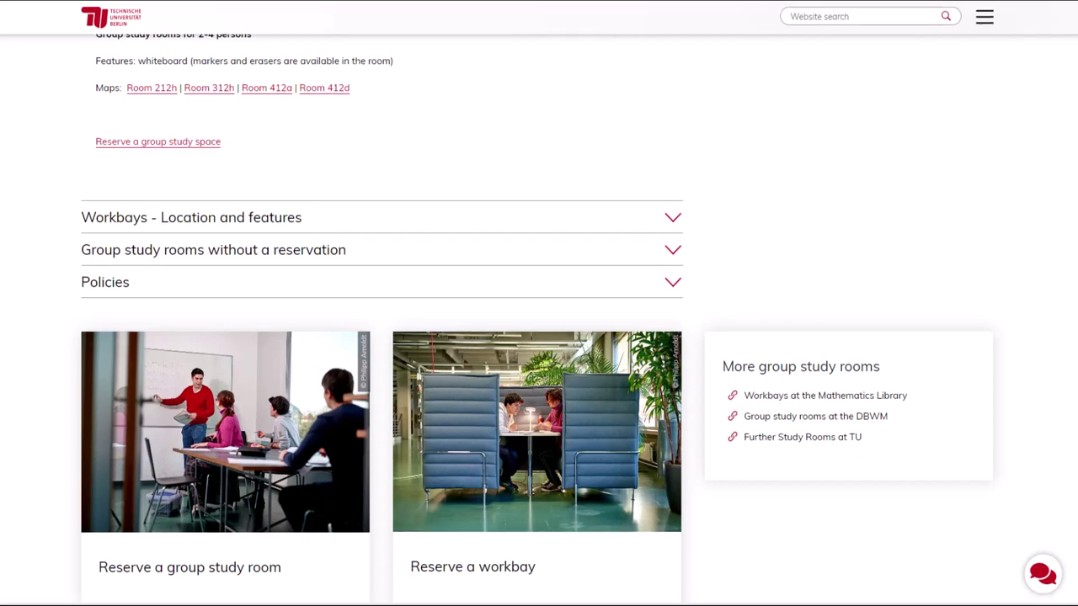
Step: Expand the workbays location and features, then go to the group study space reservation site
left_click(306, 222)
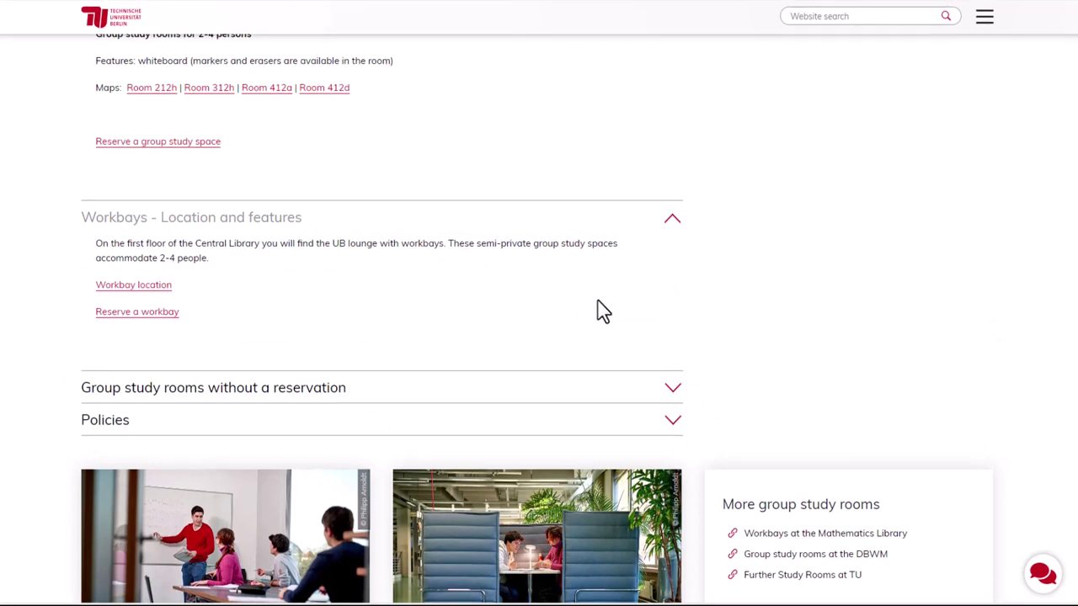
scroll(707, 301, "up", 1)
scroll(720, 300, "up", 2)
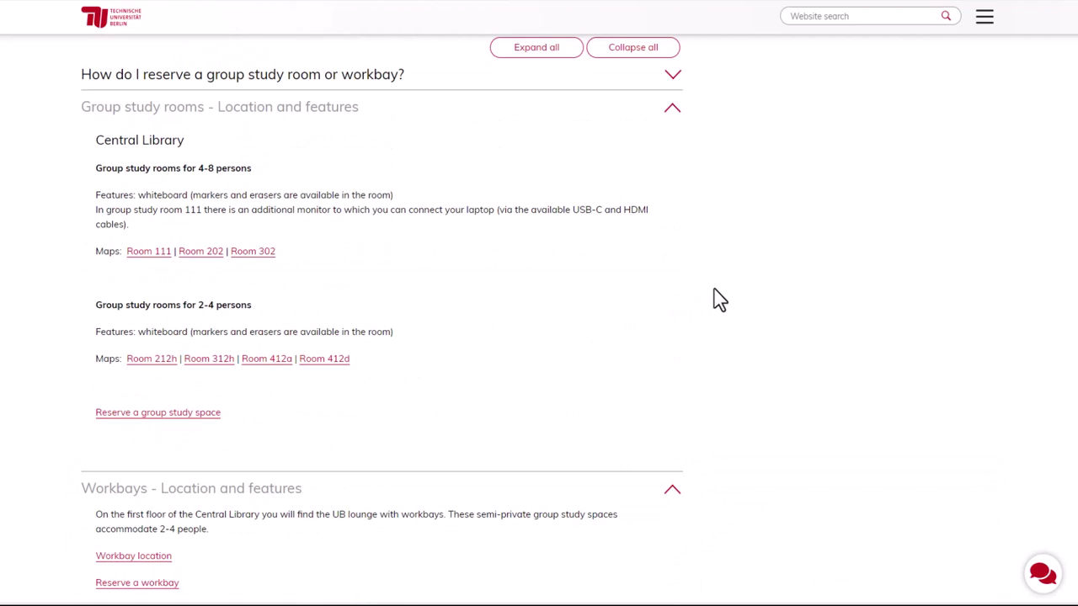
left_click(210, 415)
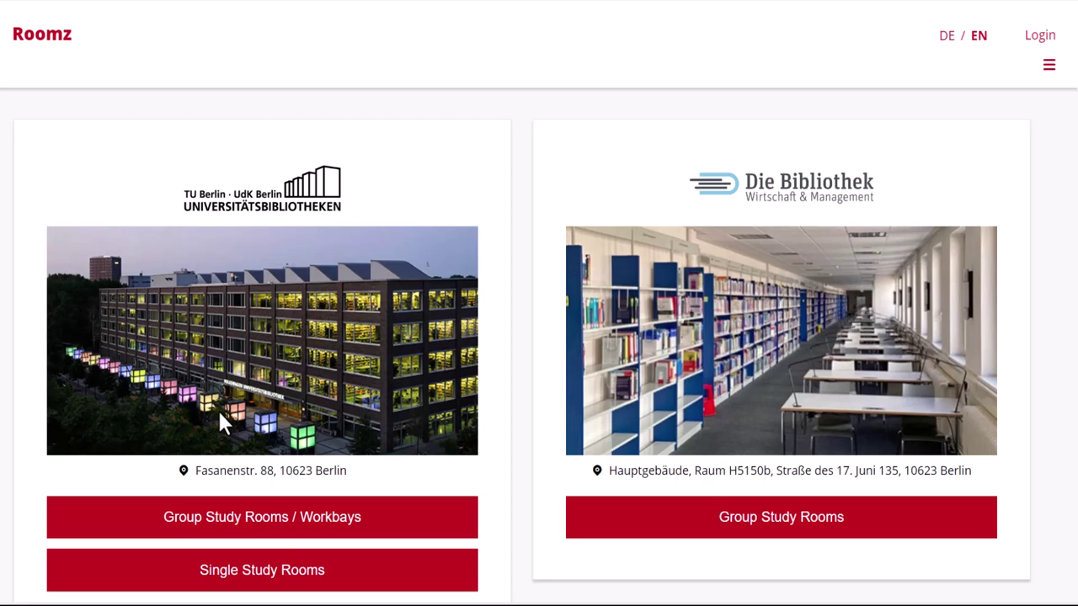
Step: Open the Group Study Rooms / Workbays calendar under the TU Berlin – UdK Berlin library card
left_click(284, 530)
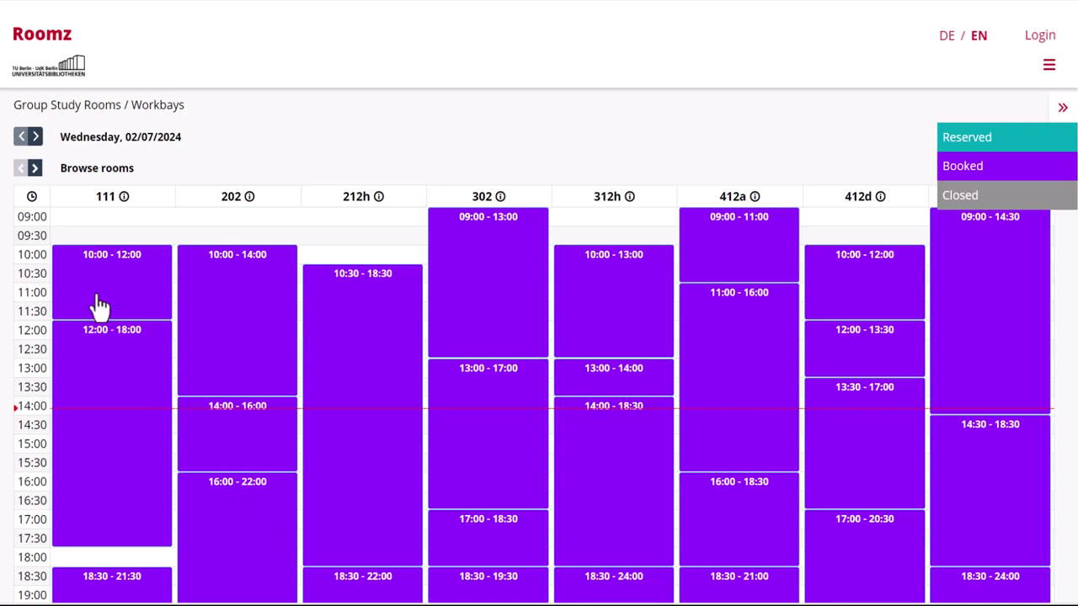
Step: Advance the calendar five days from 02/07/2024 to Monday, 02/12/2024
left_click(36, 137)
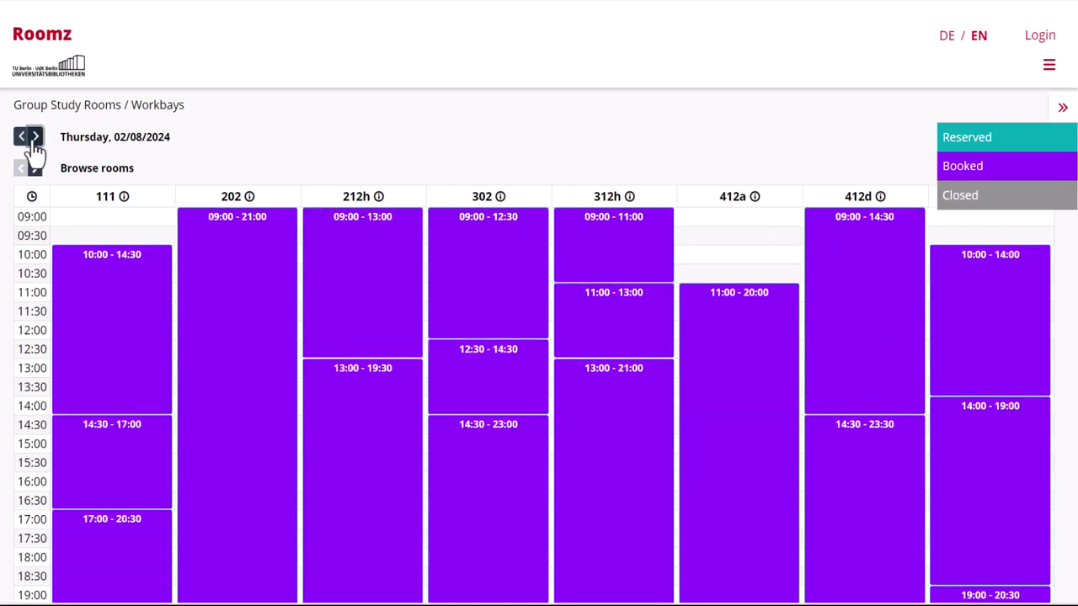
left_click(36, 137)
left_click(36, 137)
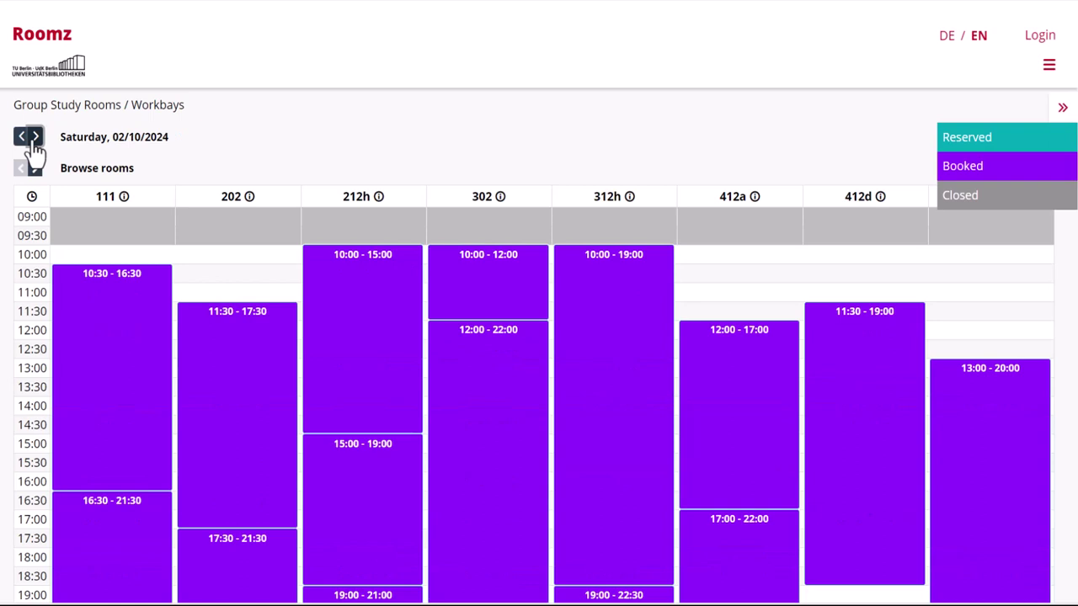
left_click(35, 137)
left_click(35, 137)
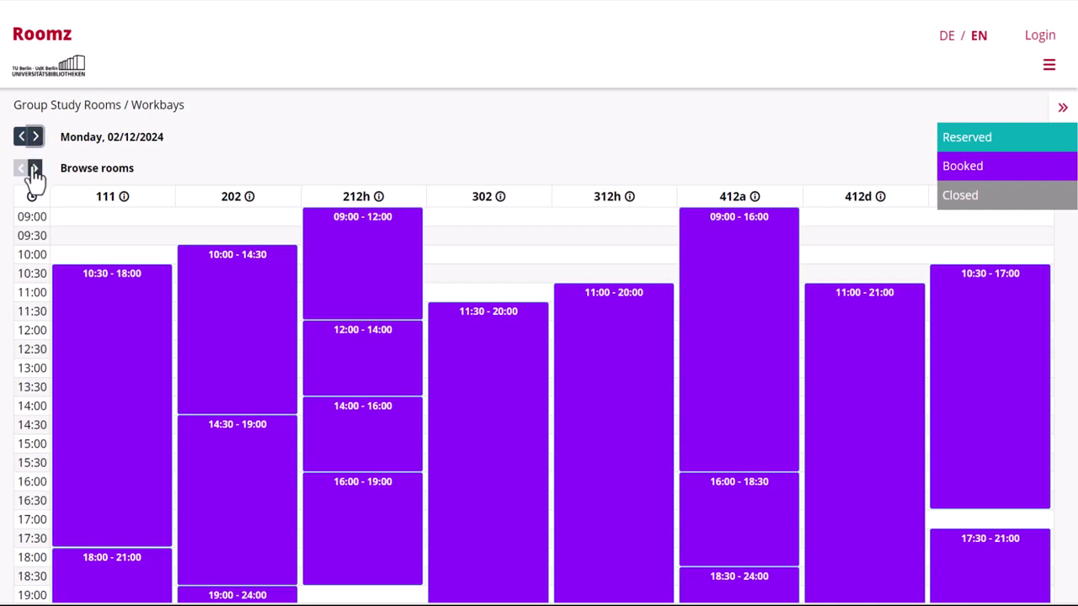
Step: Browse to the workbays and back to rooms 111–412d, then bring up the Login dialog
left_click(35, 169)
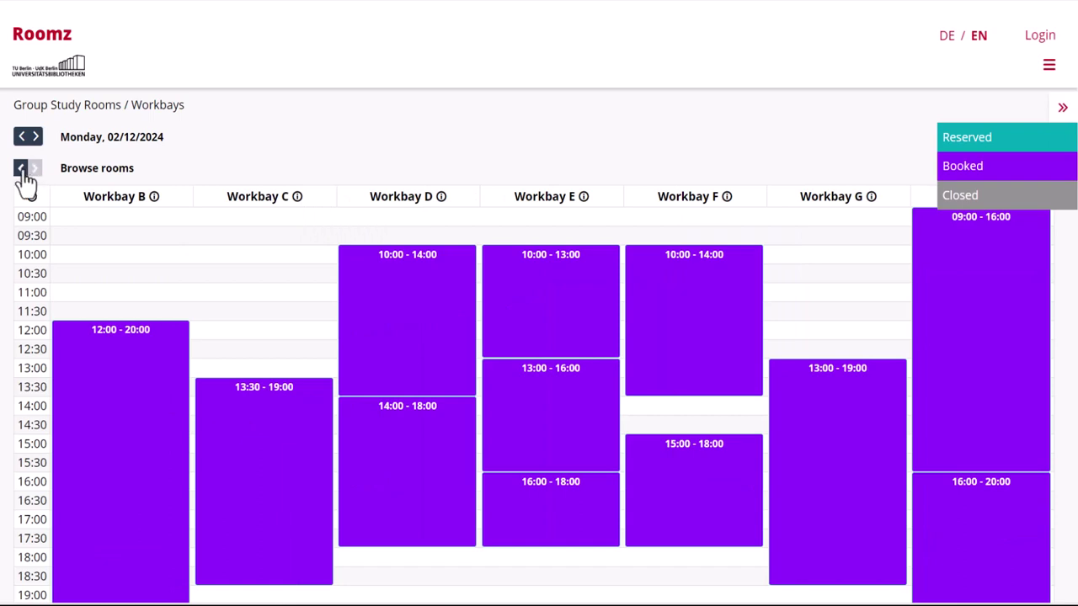
left_click(21, 169)
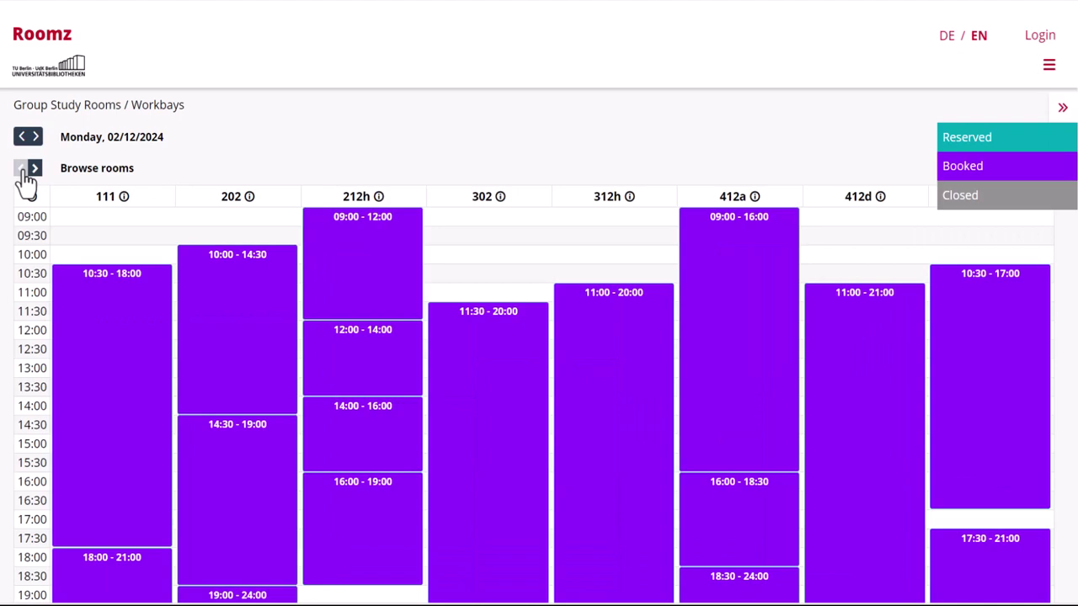
left_click(1040, 35)
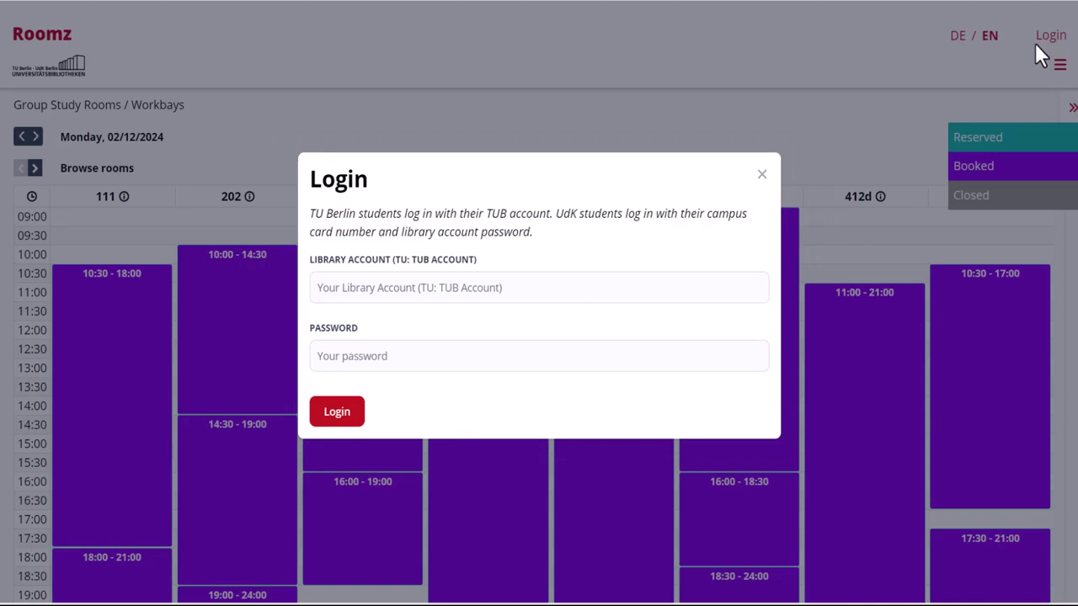
left_click(477, 295)
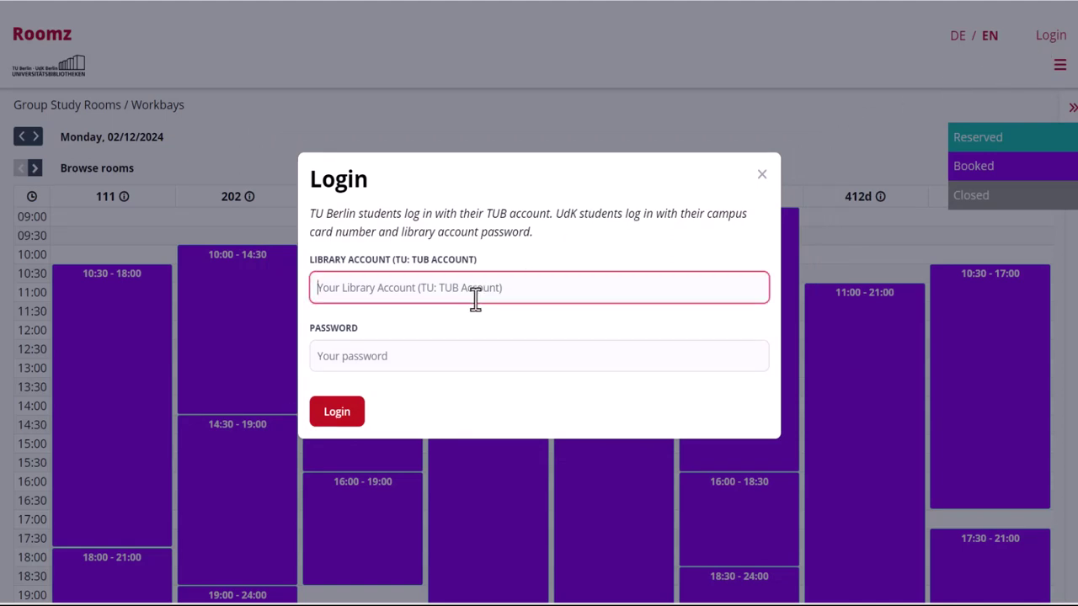
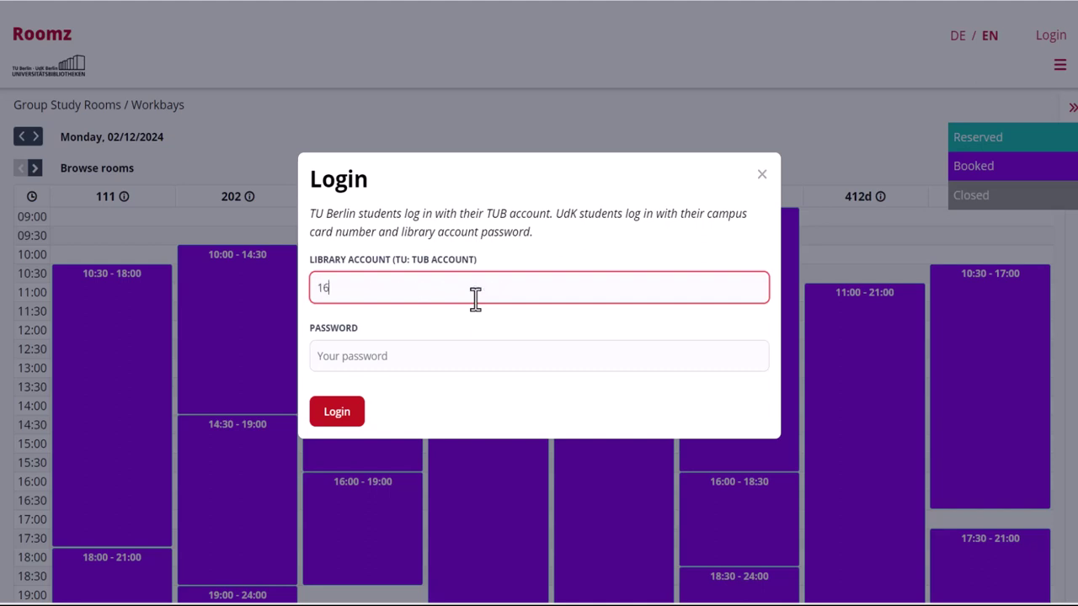
left_click(445, 352)
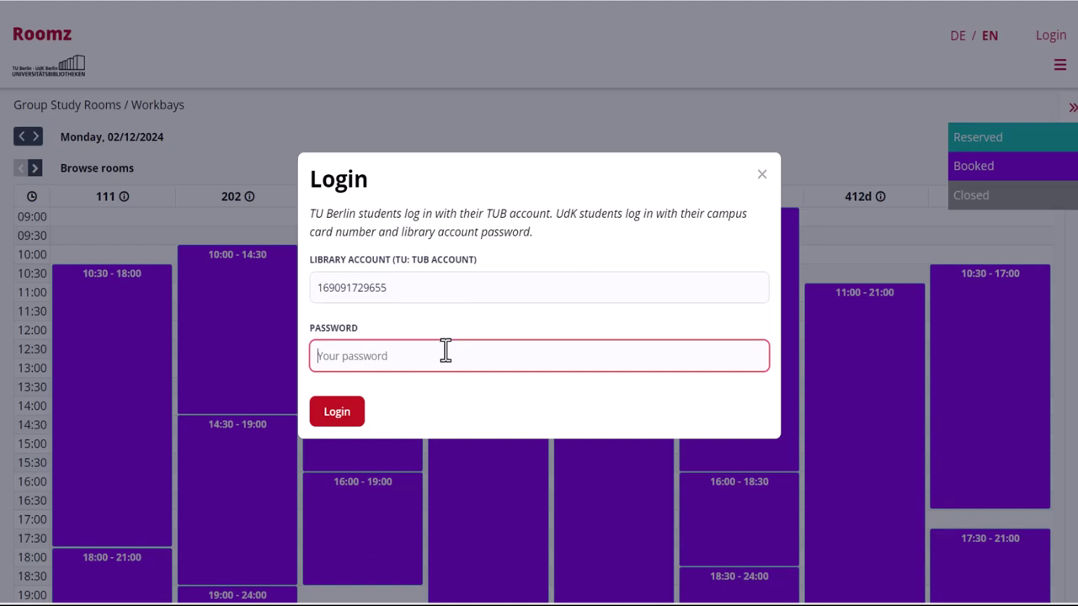
type("••••••••••")
left_click(337, 413)
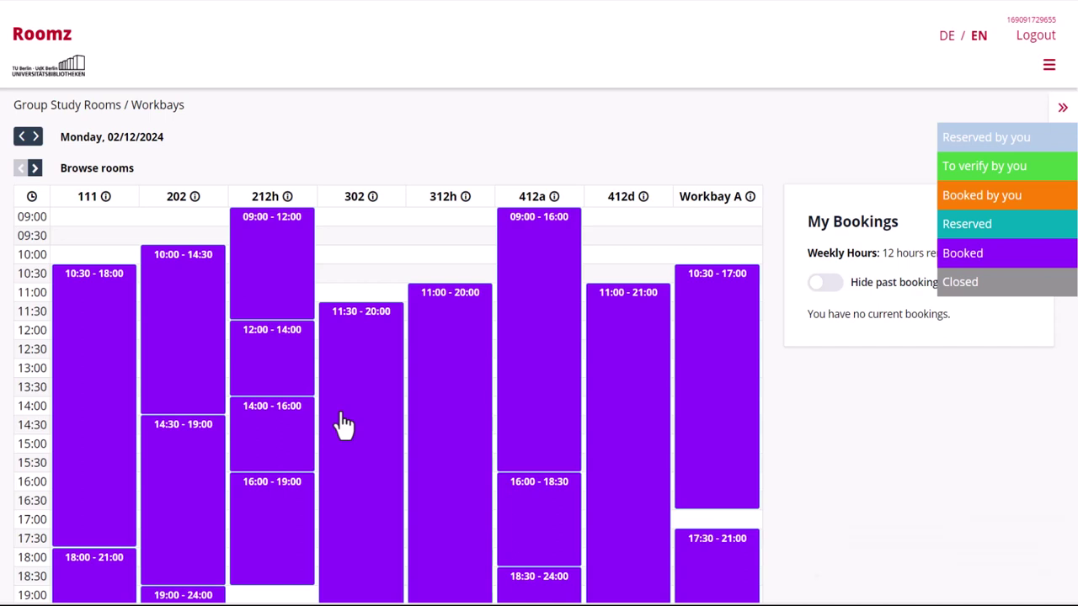
Step: Book room 302 from 09:00 to 11:30, confirmed with the second person's library account
left_click(380, 225)
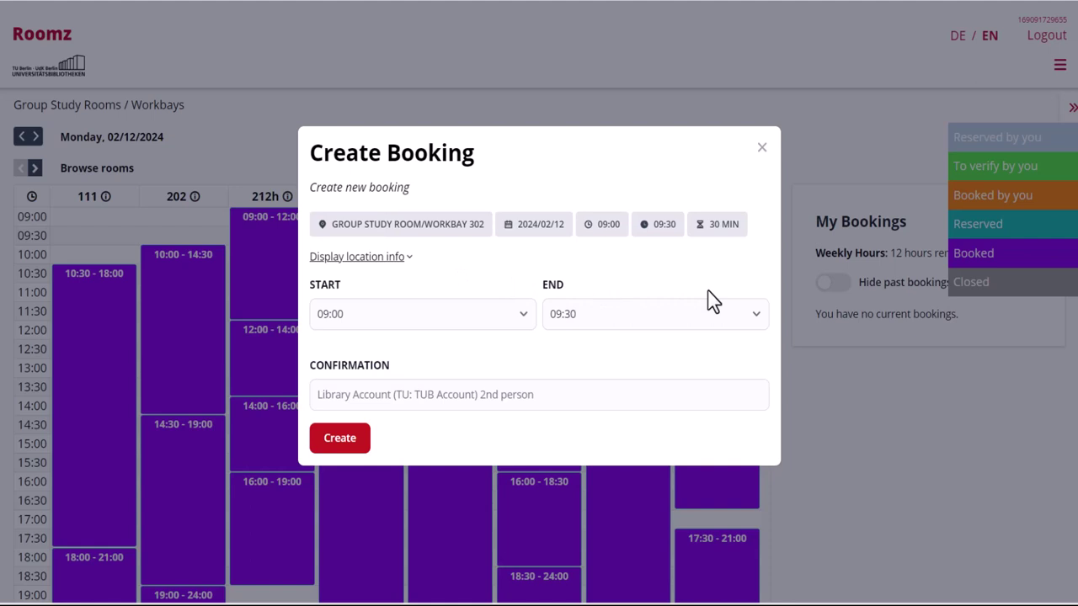
left_click(751, 318)
scroll(747, 286, "down", 3)
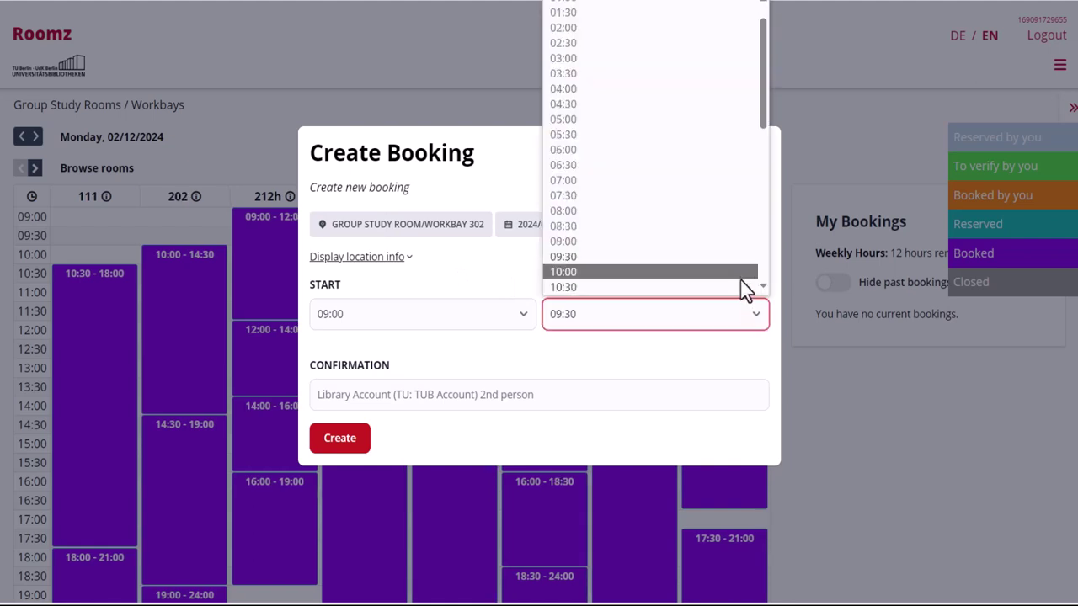
left_click(689, 227)
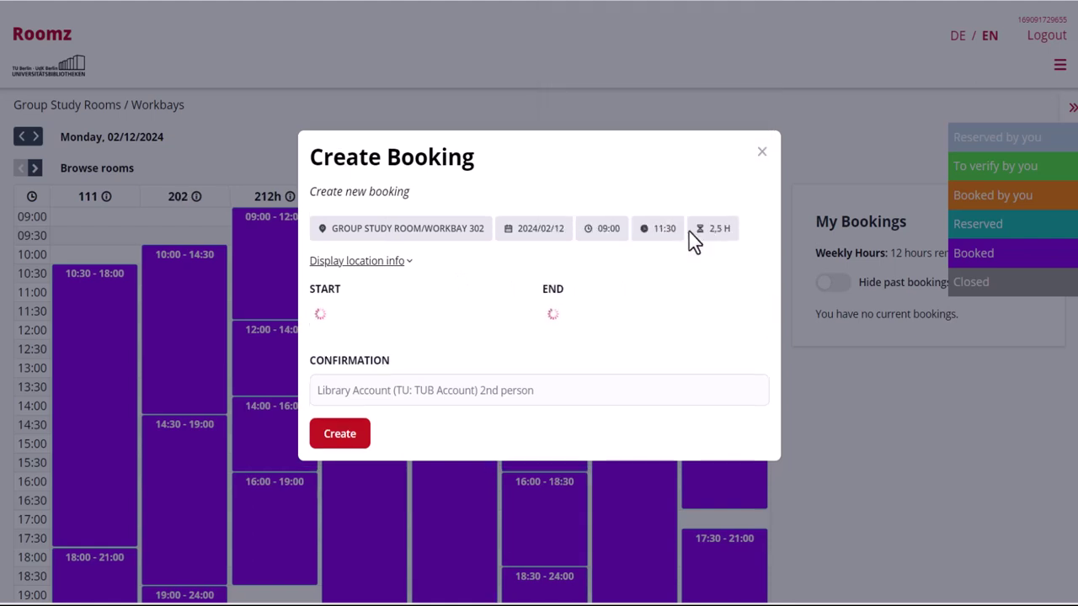
key("Tab")
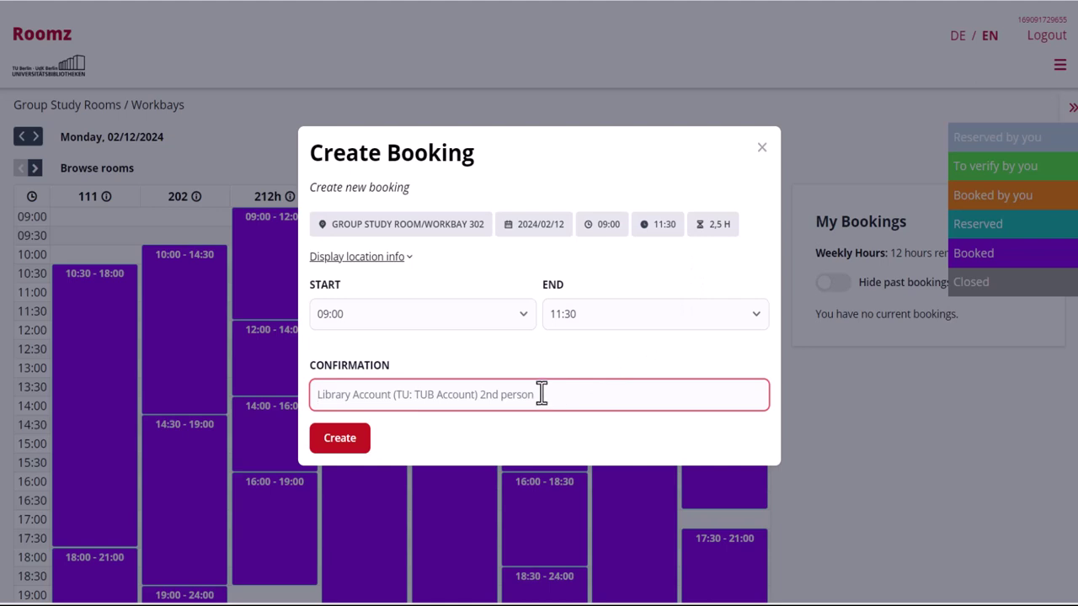
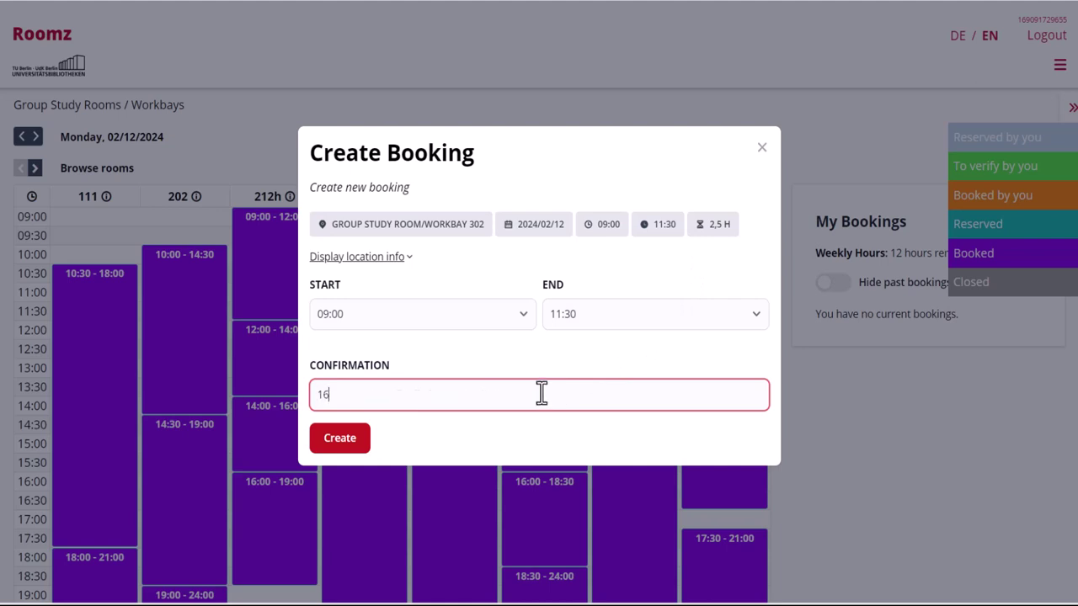
left_click(352, 447)
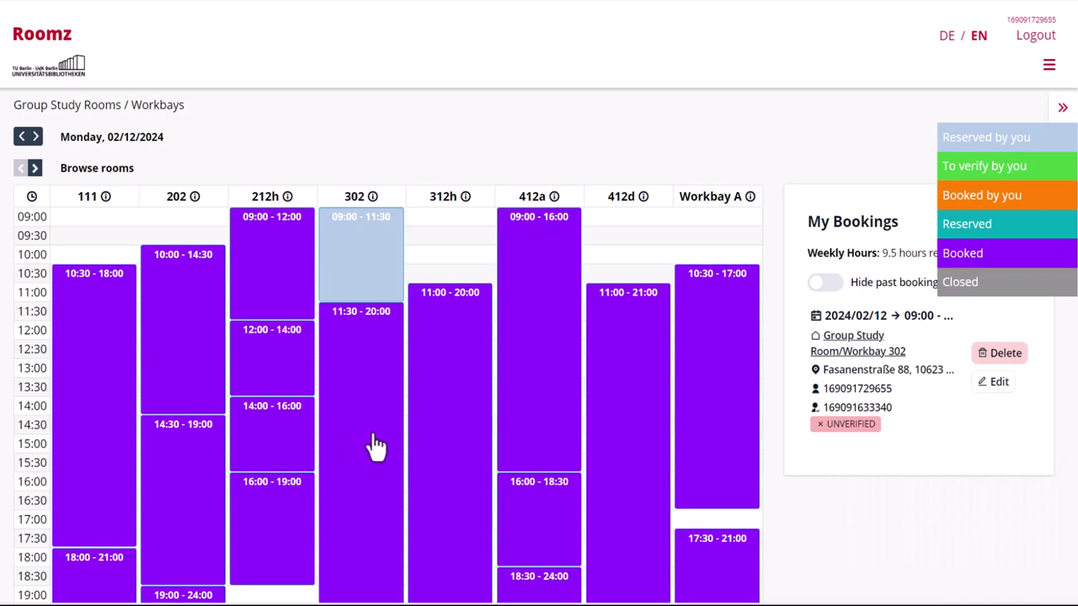
Step: Log out, reopen the room calendar at Monday 02/12/2024, and bring up the Login dialog
left_click(1023, 46)
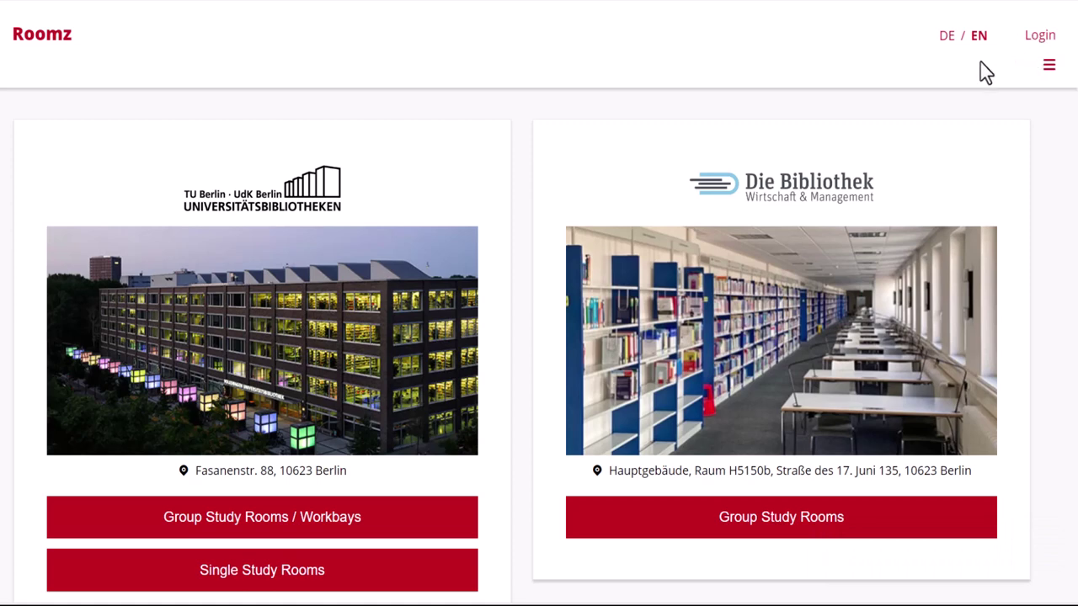
left_click(300, 517)
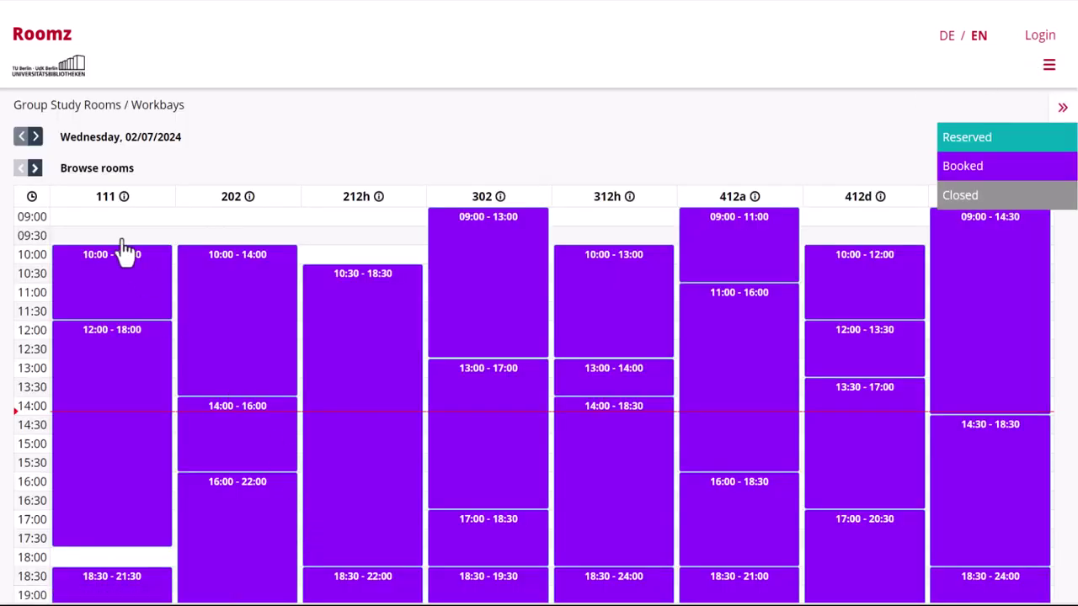
left_click(36, 137)
left_click(35, 137)
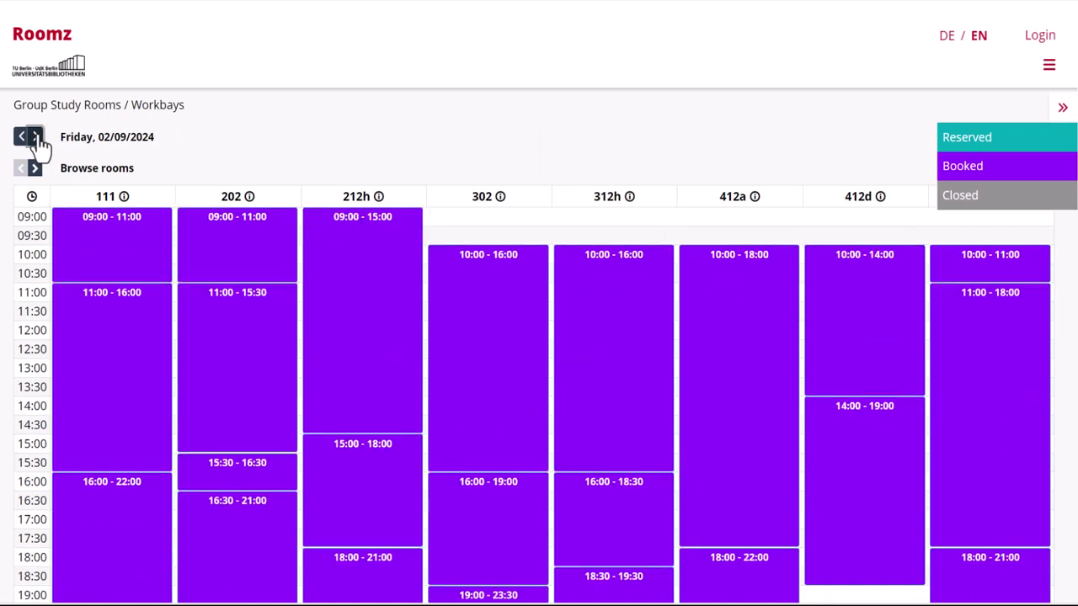
left_click(35, 137)
left_click(36, 137)
left_click(36, 136)
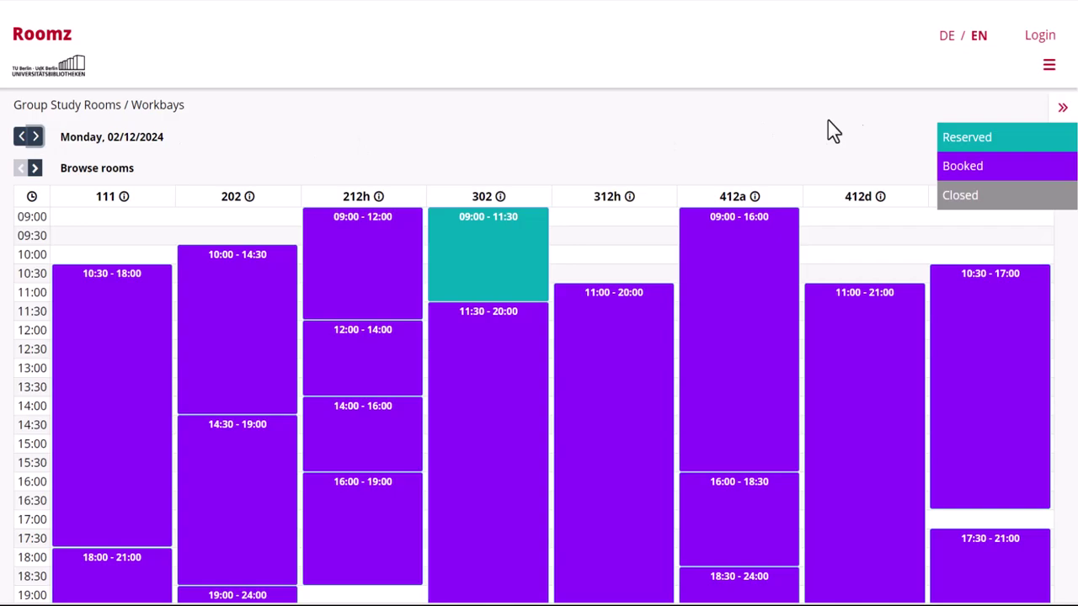
left_click(1037, 37)
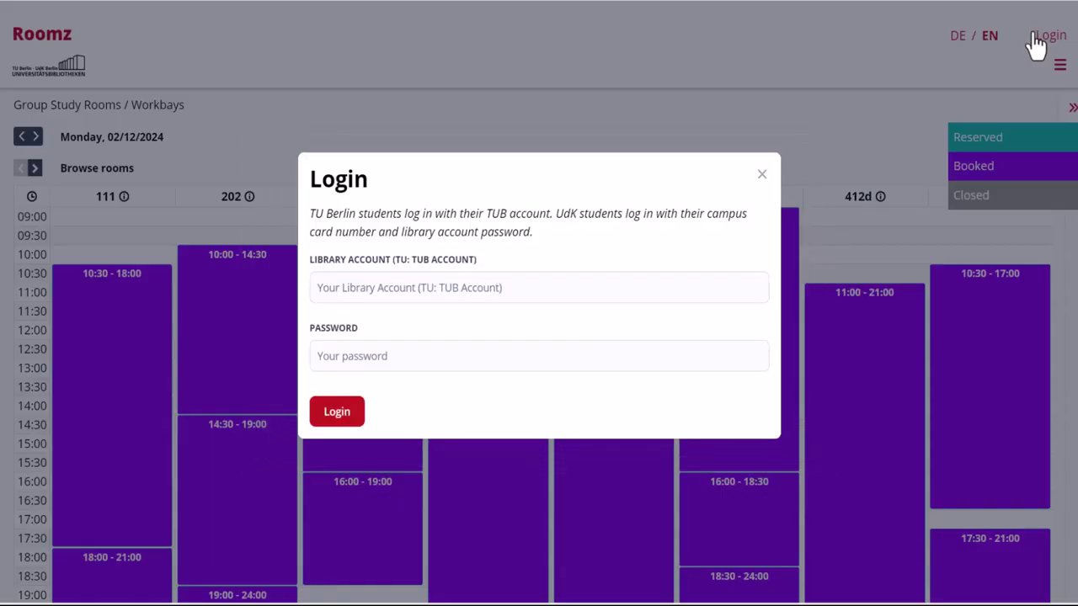
Step: Log in with the second person's library account and password
left_click(471, 288)
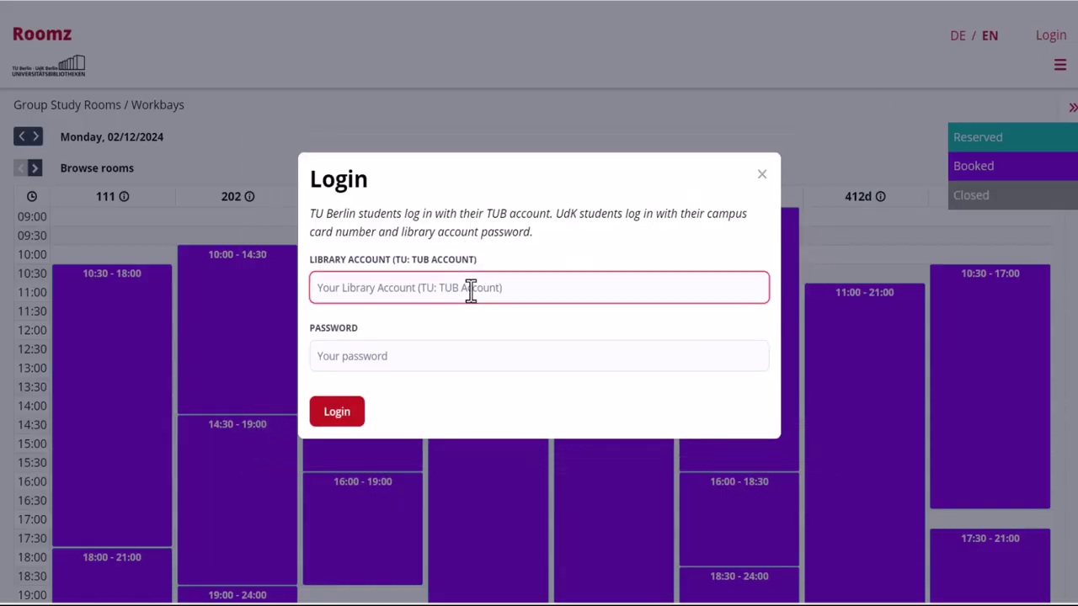
type("169091633340")
left_click(446, 352)
type("••••••••")
left_click(341, 411)
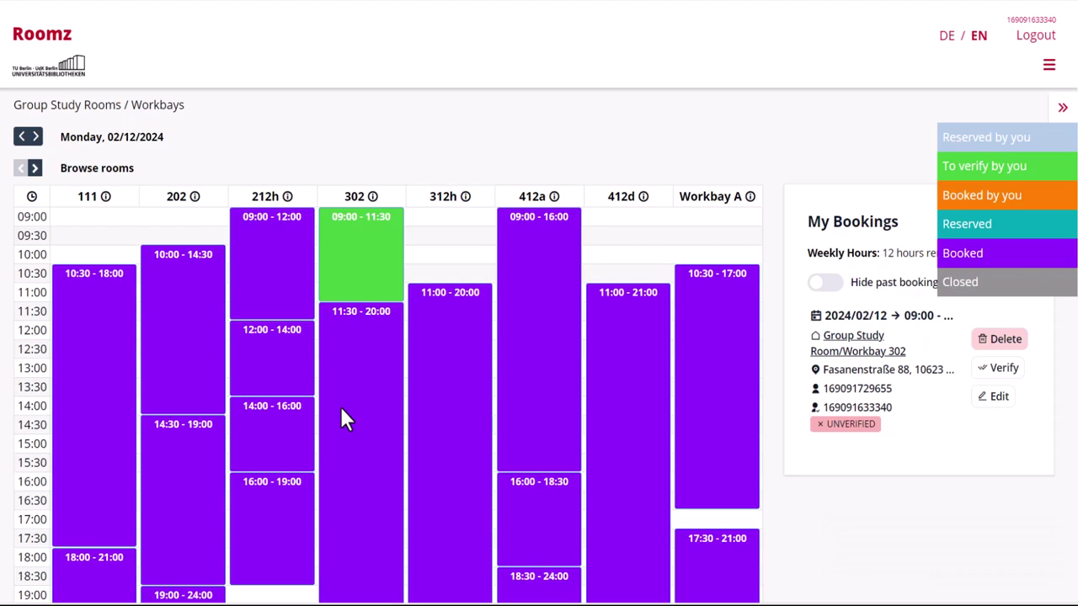
Step: Verify the green room 302 booking for 09:00–11:30
left_click(365, 262)
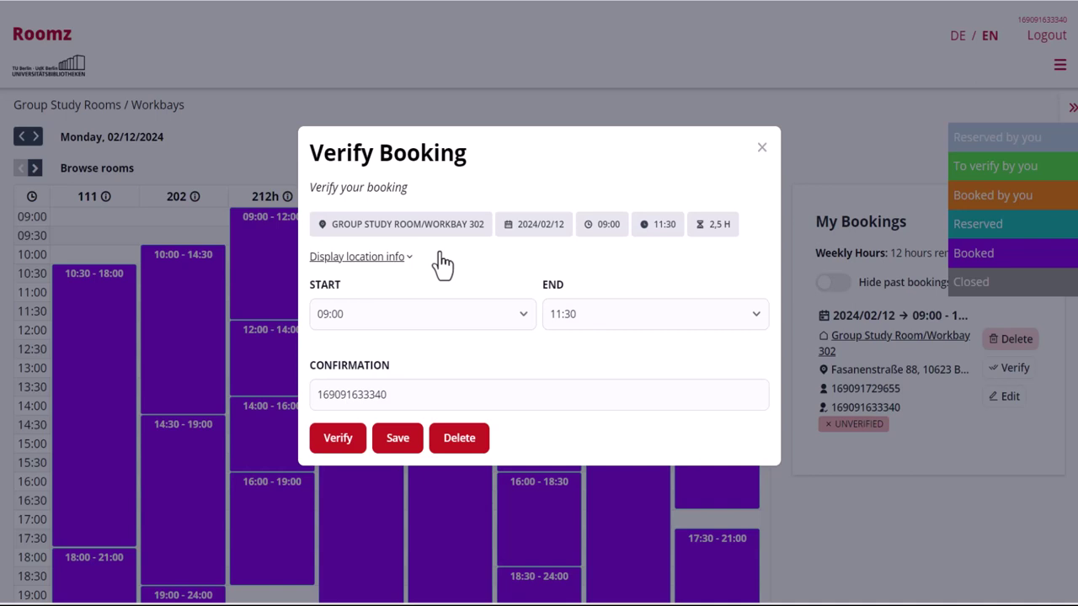
left_click(337, 438)
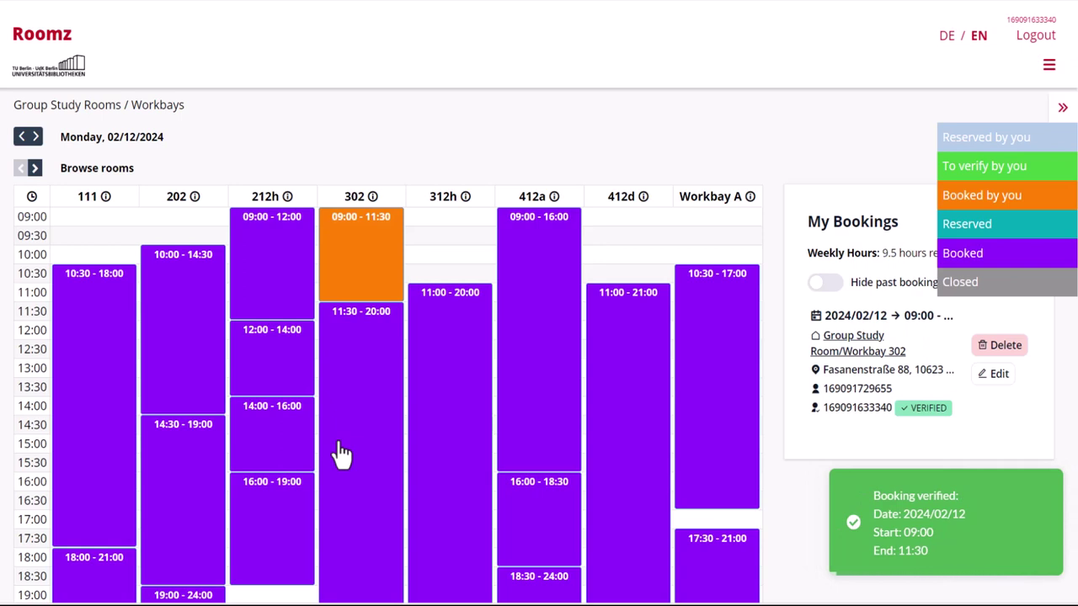
Step: Hide the booking colour legend and log out of the second account
left_click(1062, 107)
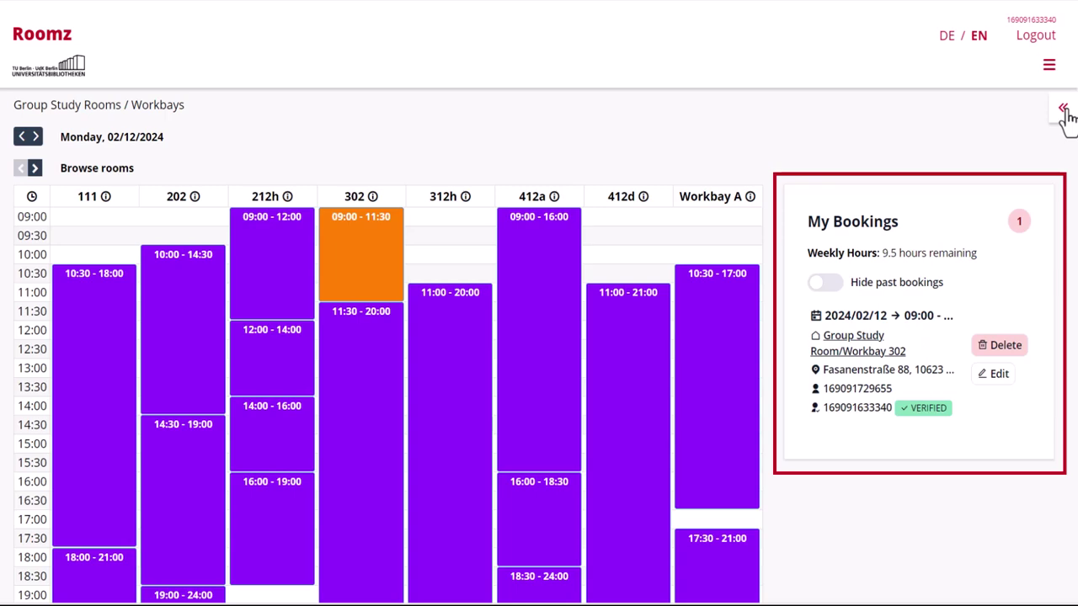
left_click(1030, 42)
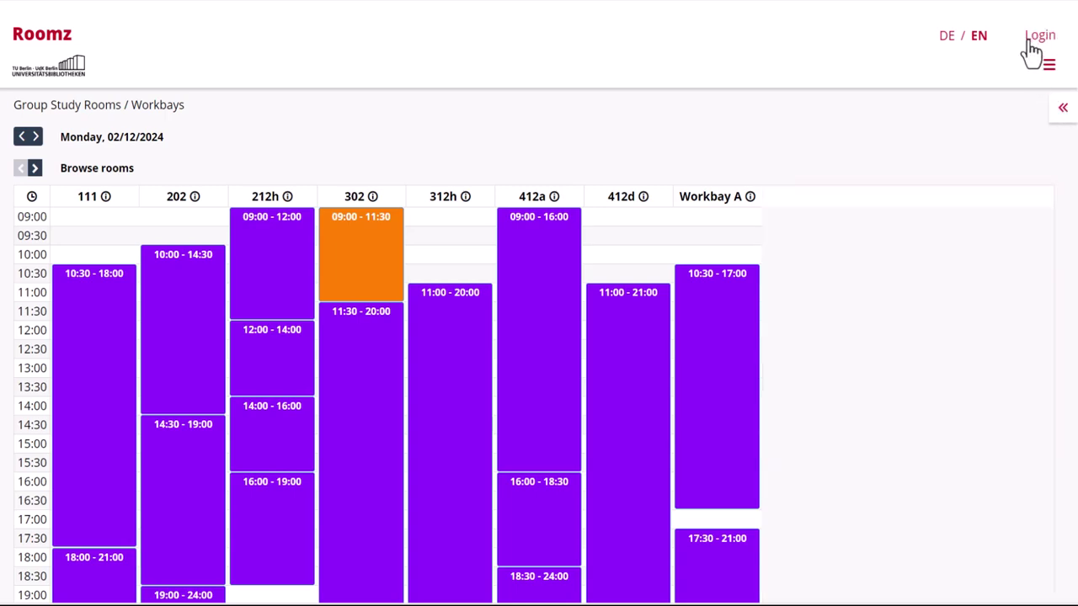